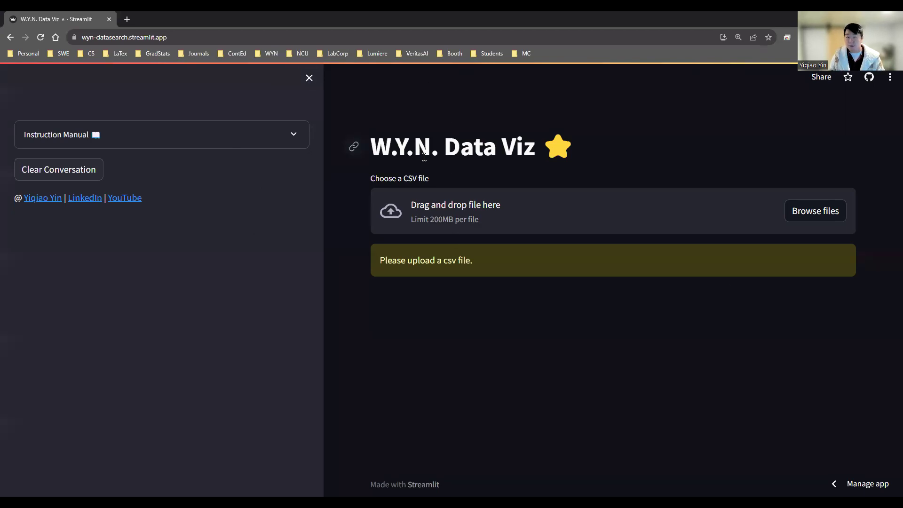
Step: Expand the sidebar's Instruction Manual and read through its chatbot section
click(216, 37)
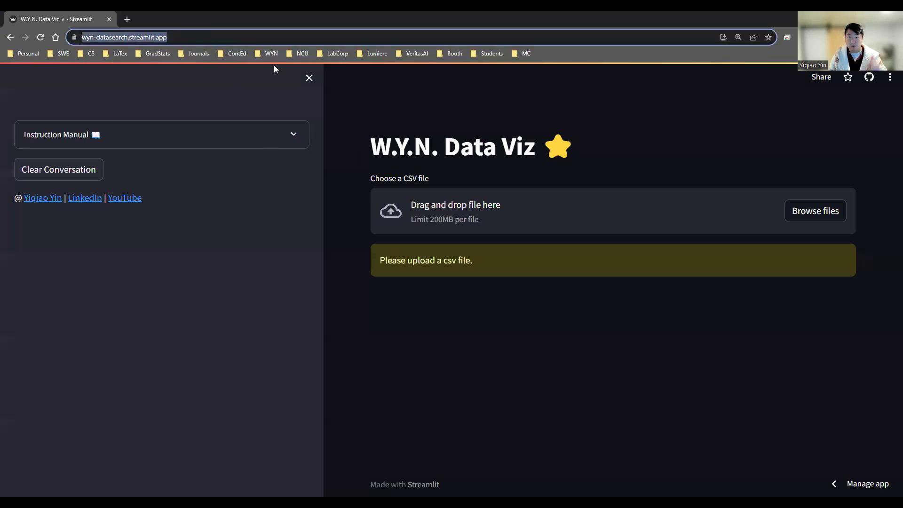
click(291, 211)
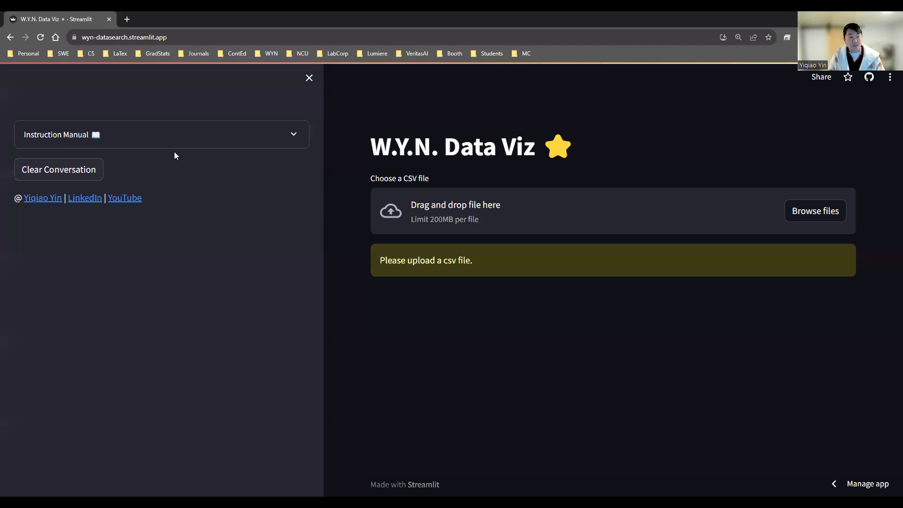
click(199, 138)
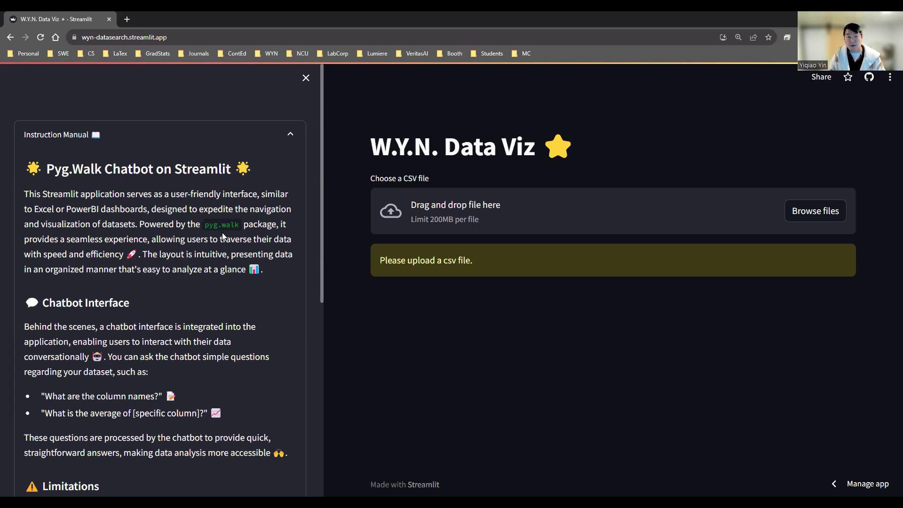
drag(47, 170, 132, 169)
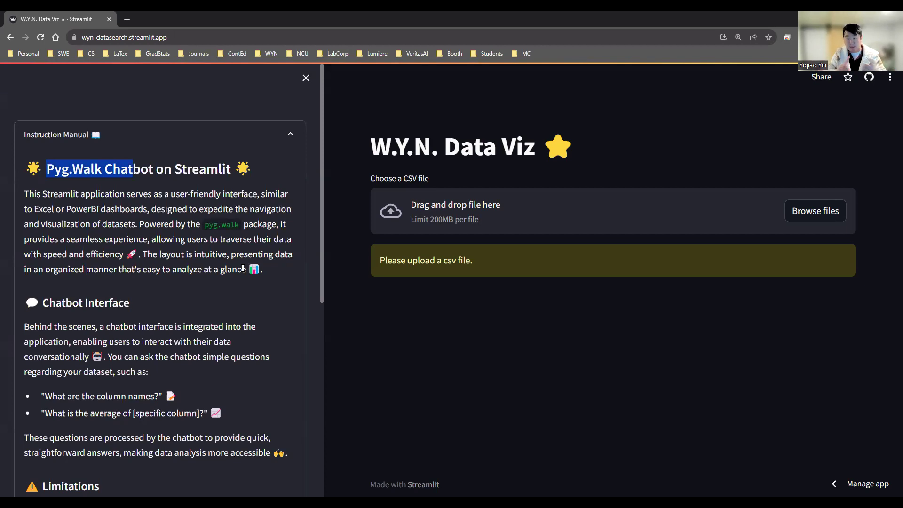
scroll(174, 302, down, 2)
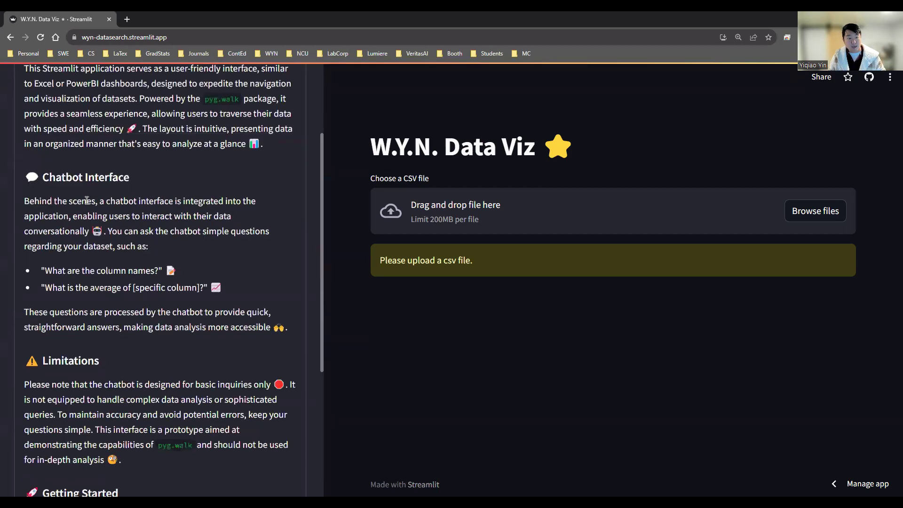
drag(62, 178, 142, 175)
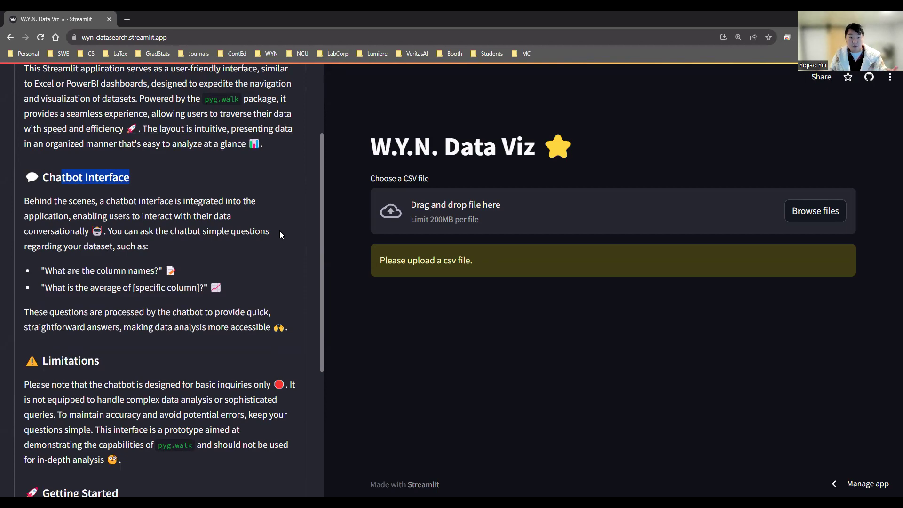
scroll(286, 176, up, 2)
Step: Hide the sidebar, upload the university CSV, and review its columns in the Data table
click(306, 78)
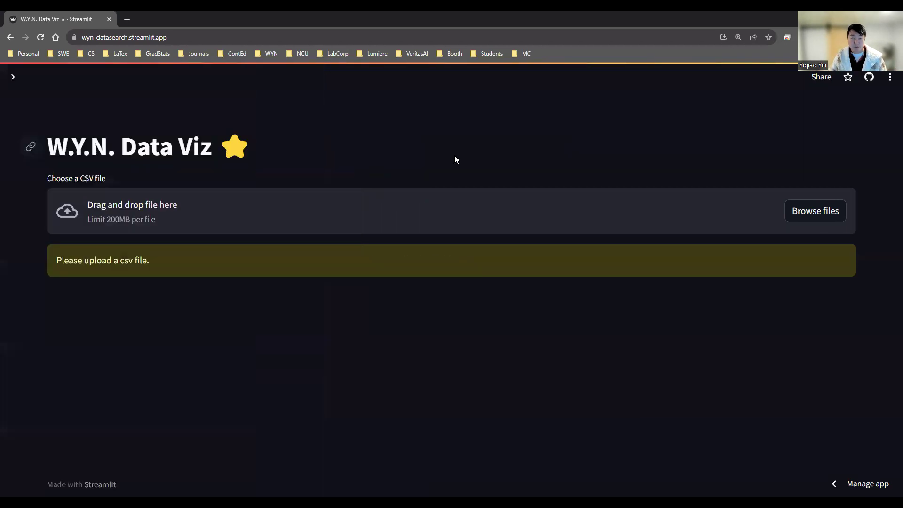
click(819, 212)
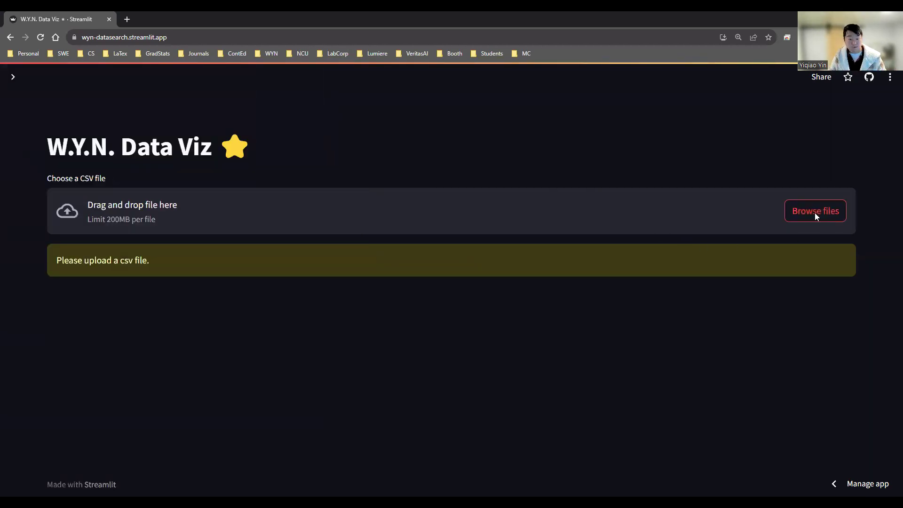
scroll(42, 240, down, 2)
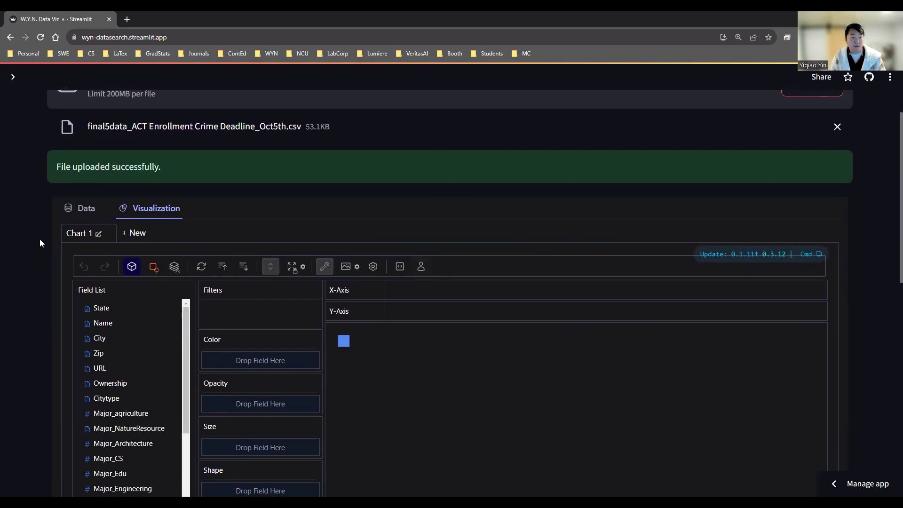
click(81, 208)
scroll(46, 229, down, 1)
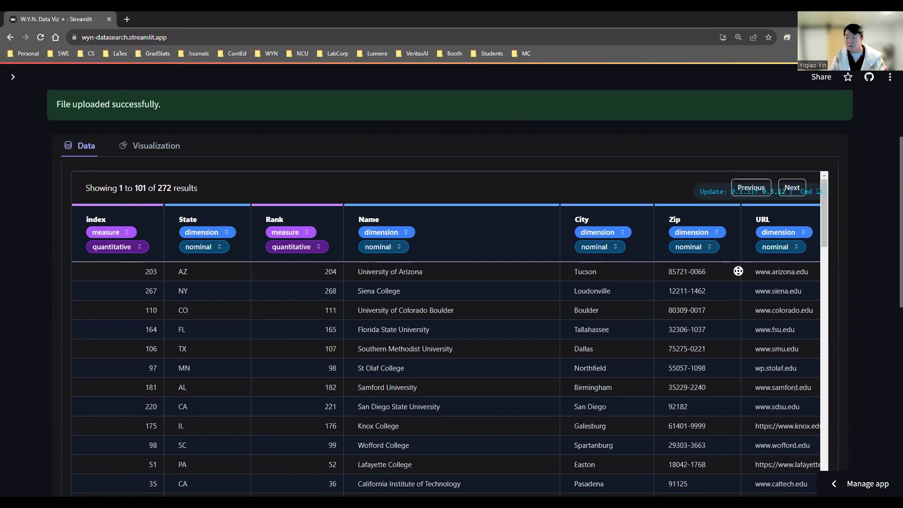
scroll(738, 271, right, 10)
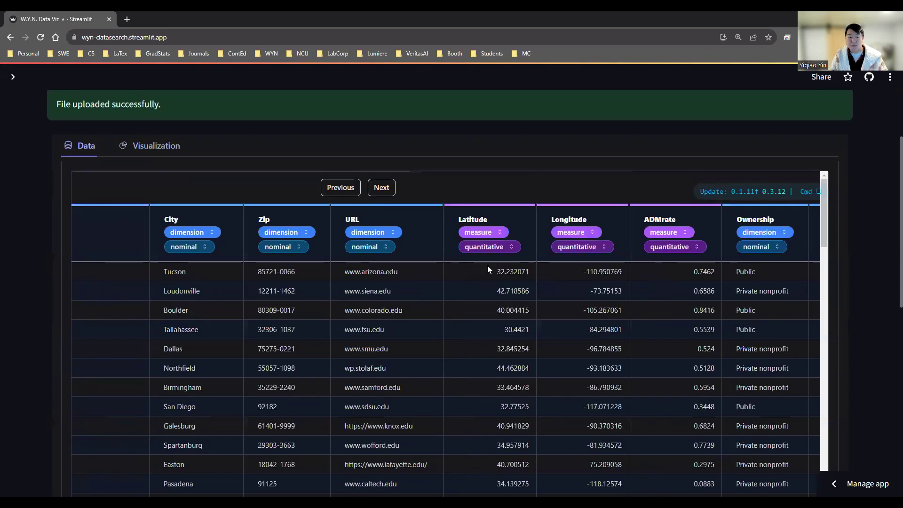
scroll(487, 269, right, 2)
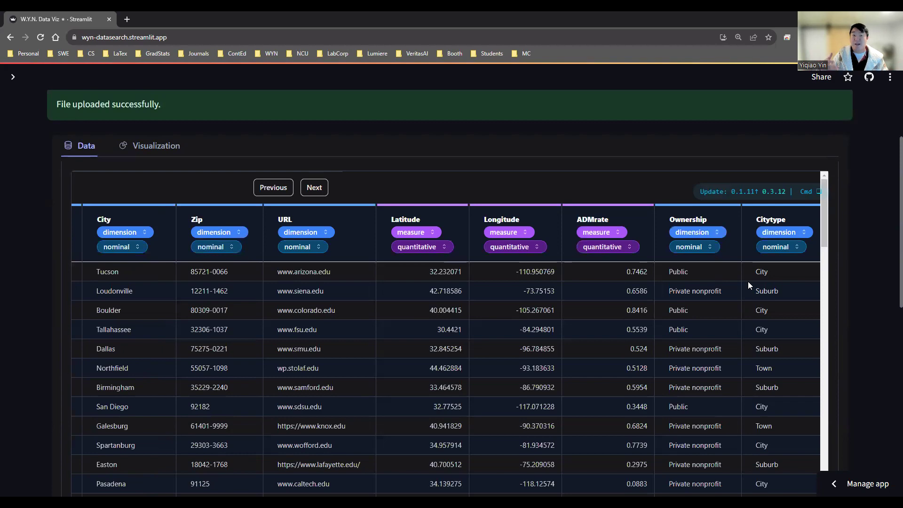
scroll(796, 301, right, 7)
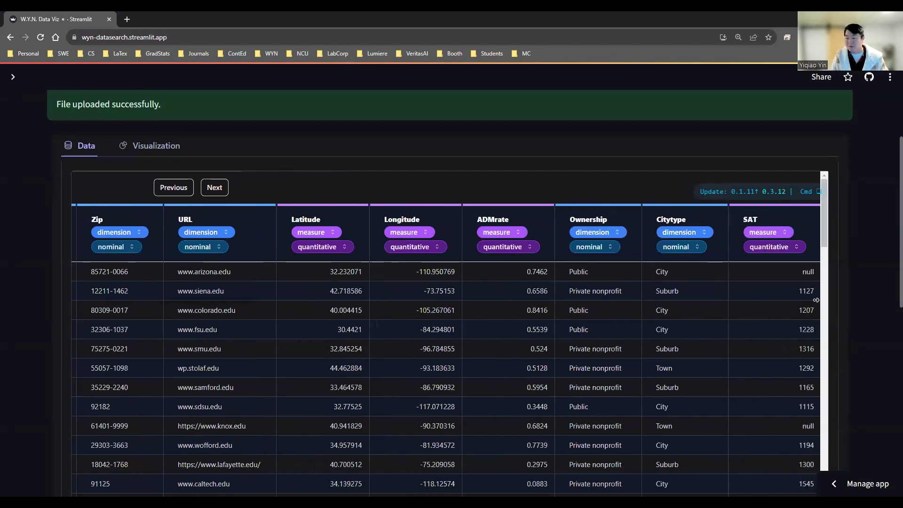
scroll(826, 301, right, 3)
scroll(827, 302, right, 3)
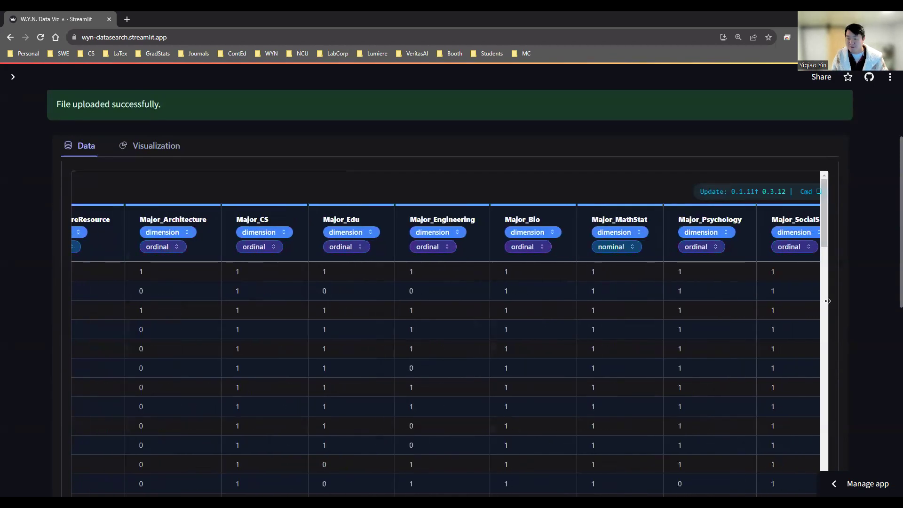
scroll(826, 303, right, 3)
scroll(827, 304, right, 3)
scroll(826, 305, right, 1)
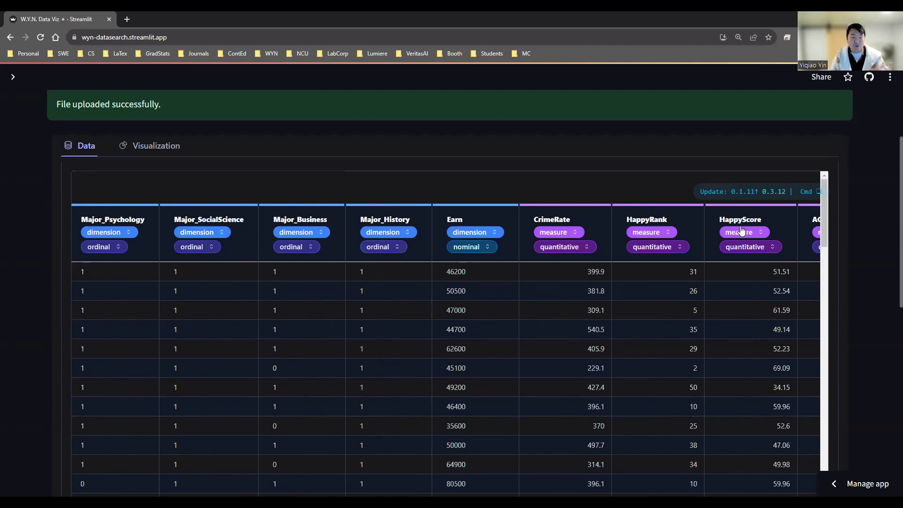
click(152, 146)
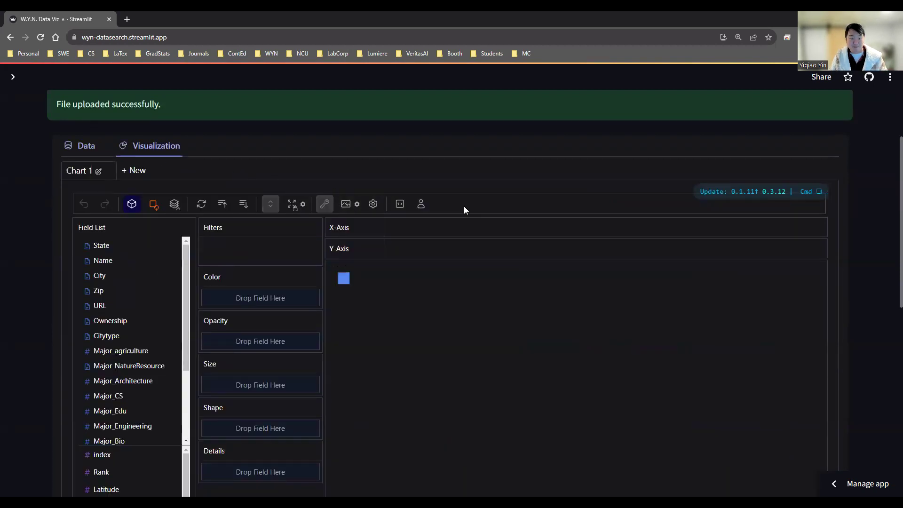
scroll(460, 210, down, 1)
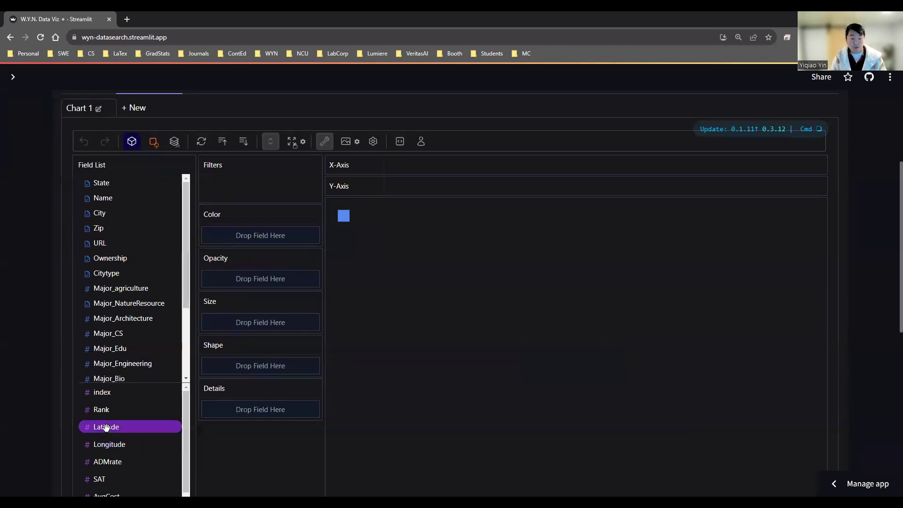
Step: Plot Longitude across and Latitude up as a non-aggregated scatter of individual universities
drag(106, 428, 411, 163)
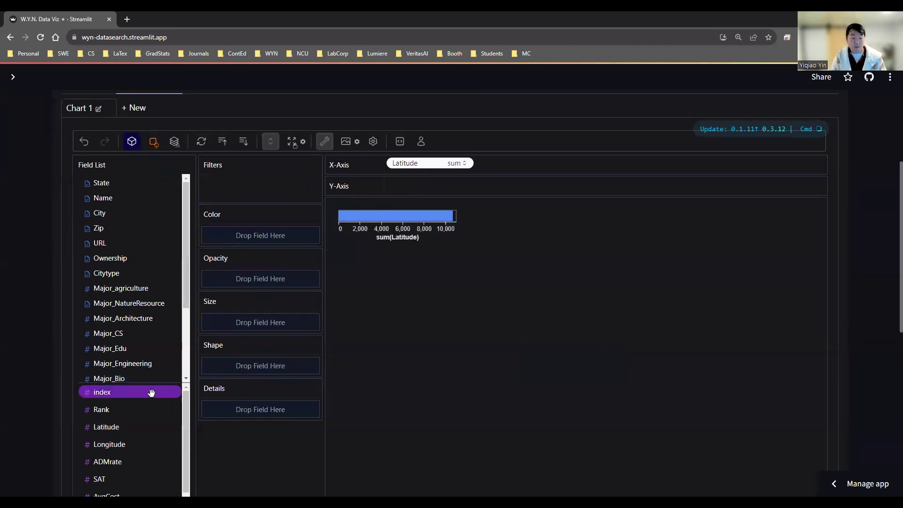
drag(115, 444, 260, 365)
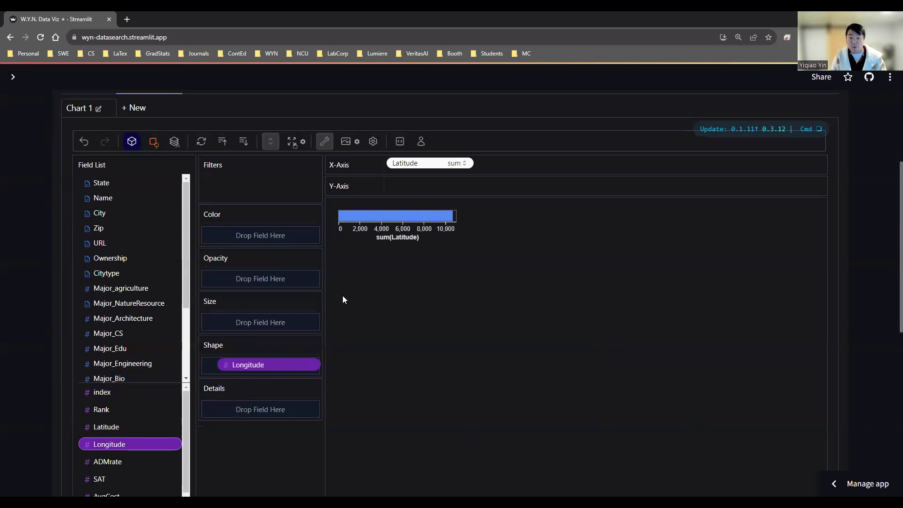
drag(342, 300, 417, 184)
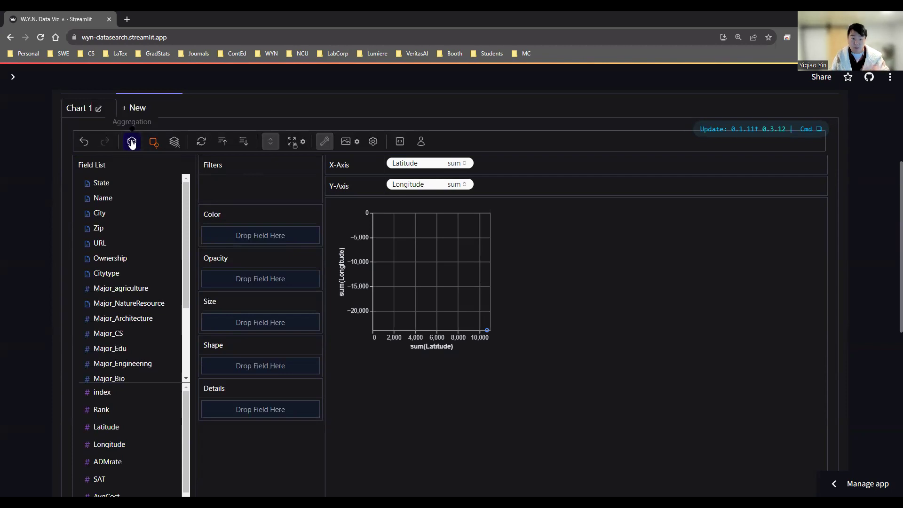
click(132, 142)
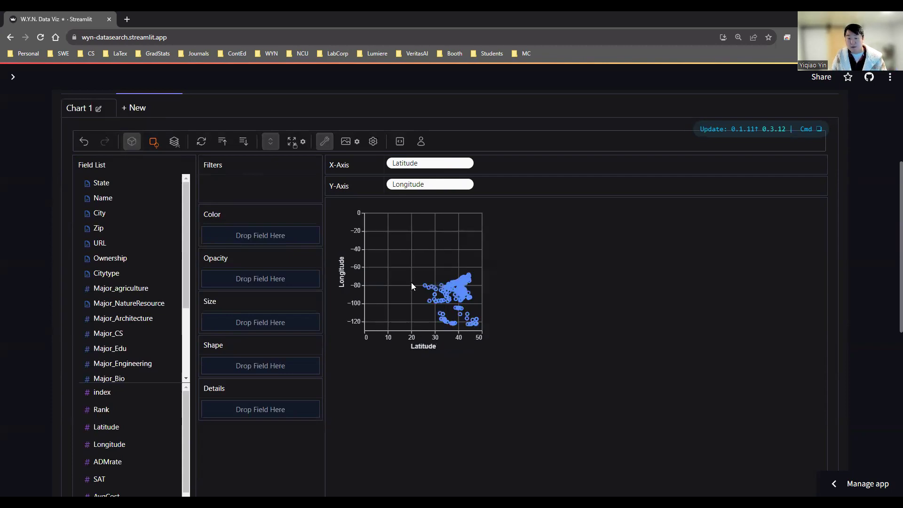
click(201, 143)
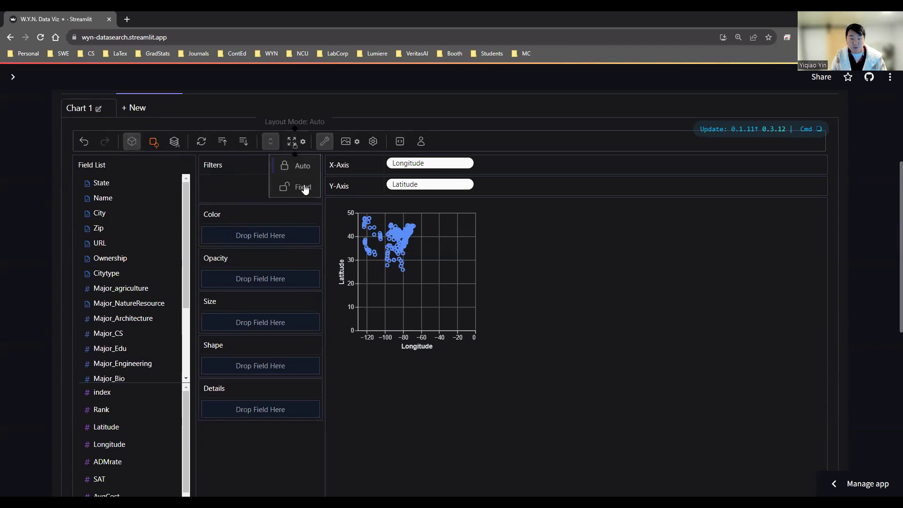
Step: Set Layout Mode to Fixed and enlarge the chart to fill the right-hand area
click(303, 186)
drag(513, 314, 820, 461)
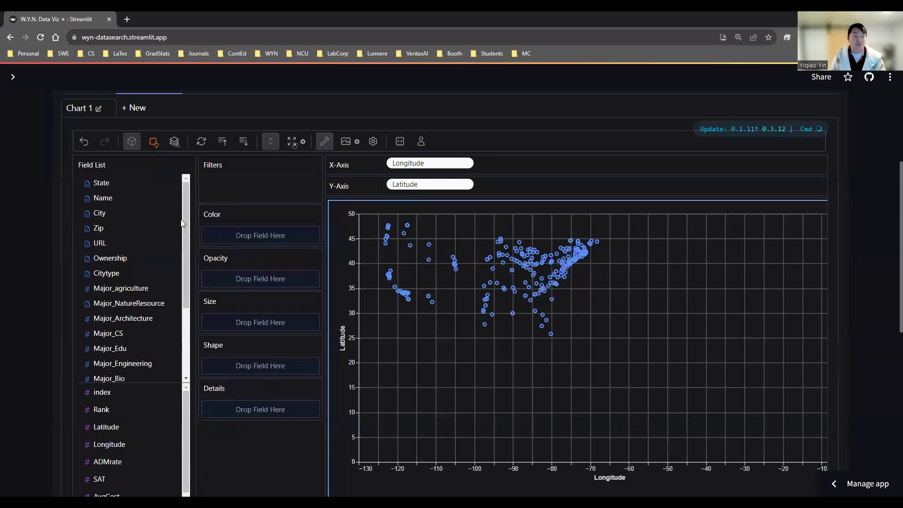
drag(106, 197, 266, 387)
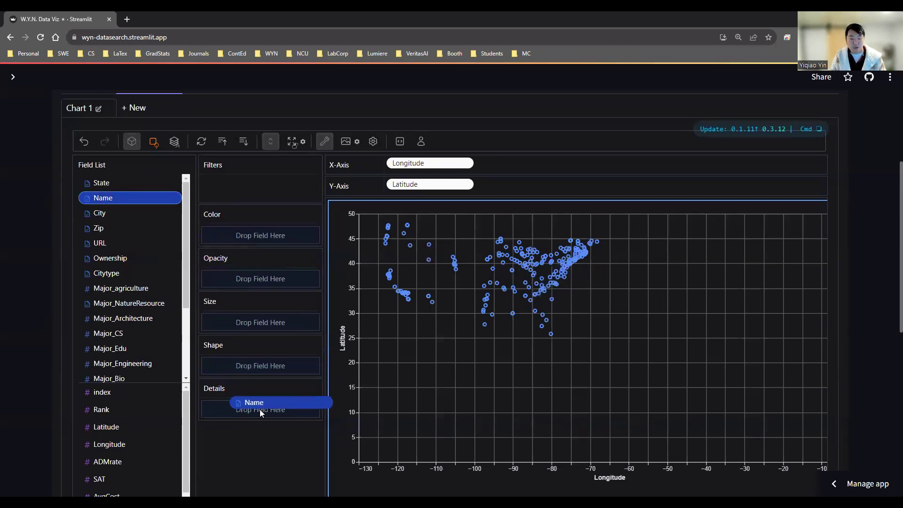
Step: Drop the Name field into Details so hovering a point shows the university's name
drag(266, 386, 244, 413)
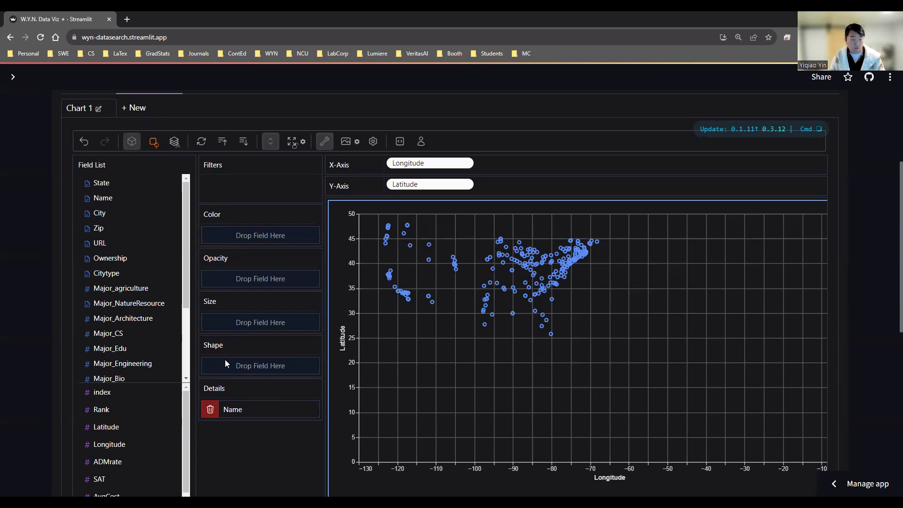
scroll(196, 381, down, 2)
scroll(168, 371, down, 3)
scroll(168, 372, down, 1)
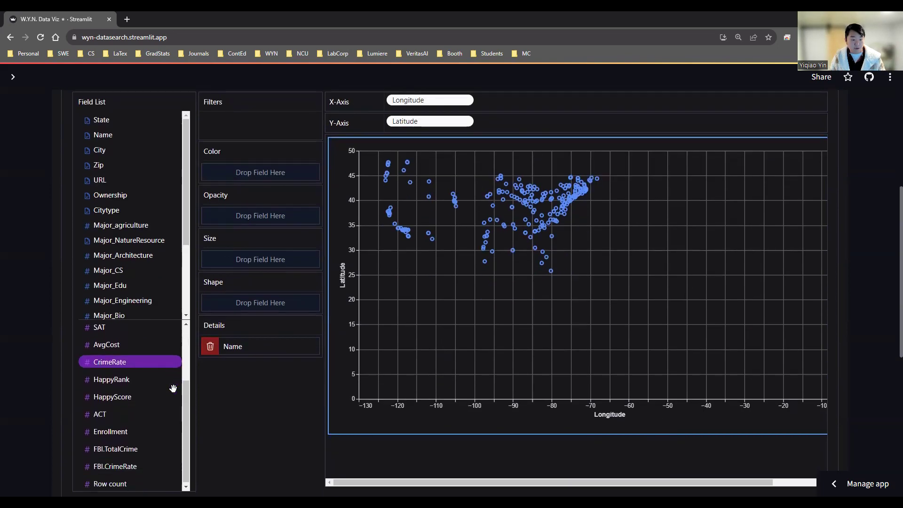
mouse_move(118, 379)
mouse_down()
mouse_move(224, 314)
mouse_move(250, 259)
mouse_up()
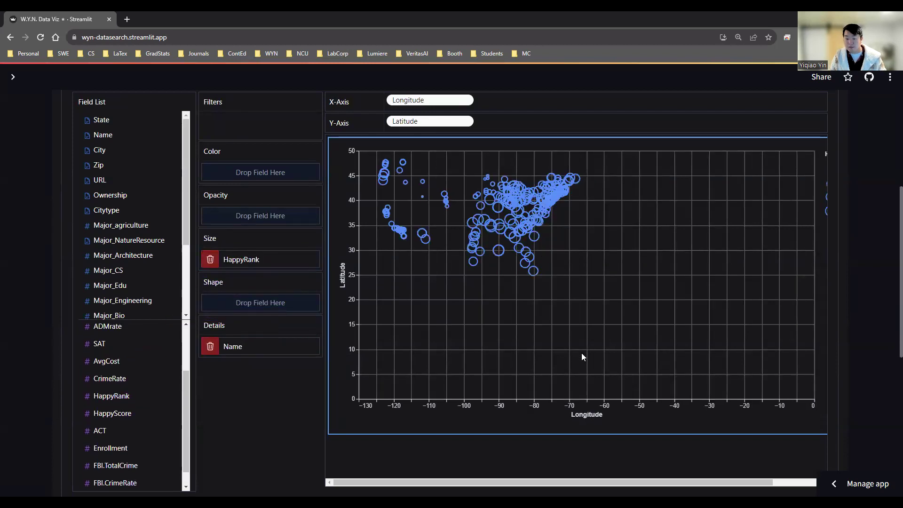
scroll(759, 268, right, 3)
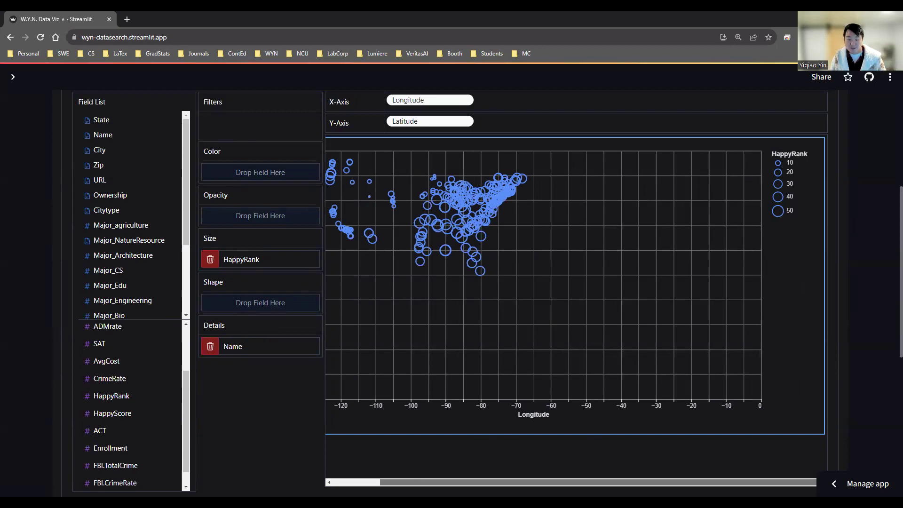
drag(413, 482, 330, 482)
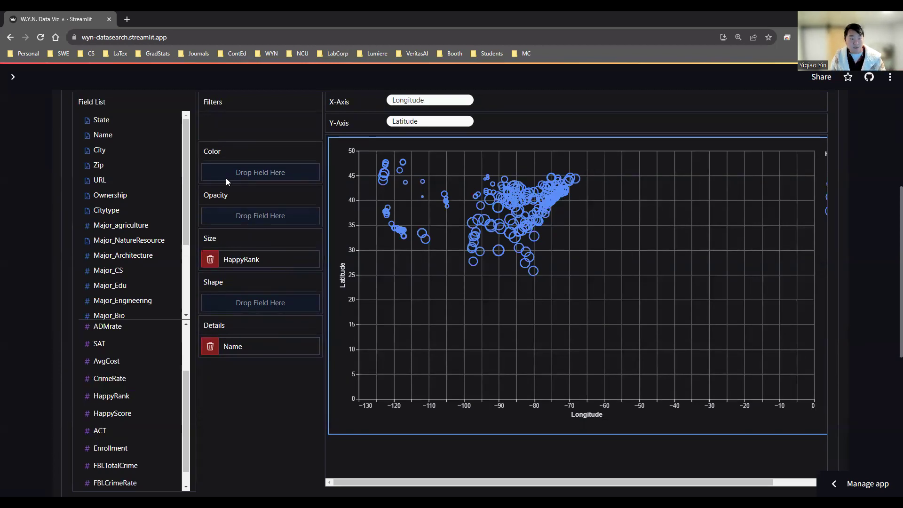
click(111, 195)
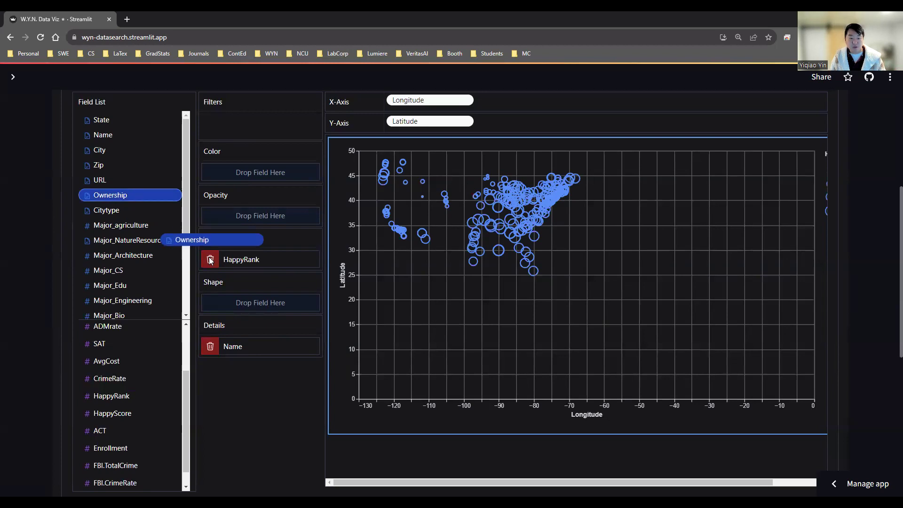
Step: Put the Ownership field in the Shape slot so marker shapes show ownership type
drag(110, 196, 239, 302)
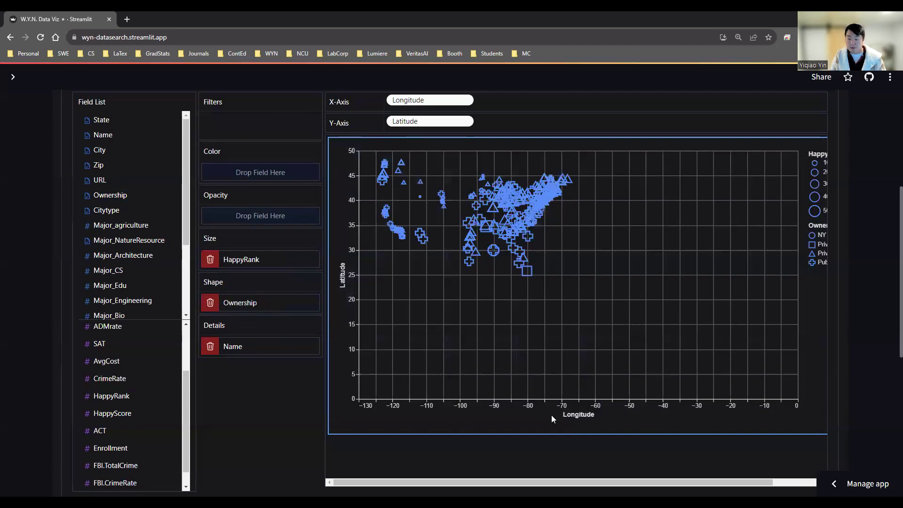
scroll(671, 451, right, 2)
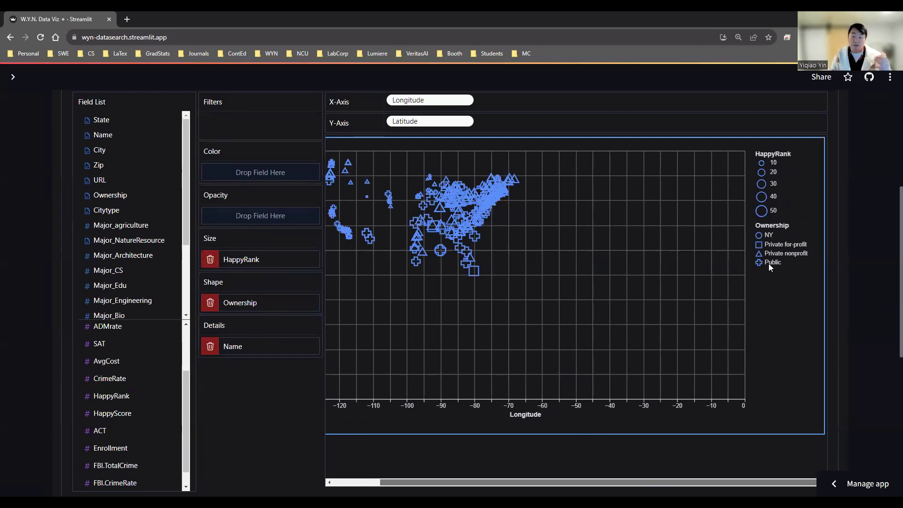
scroll(575, 310, left, 1)
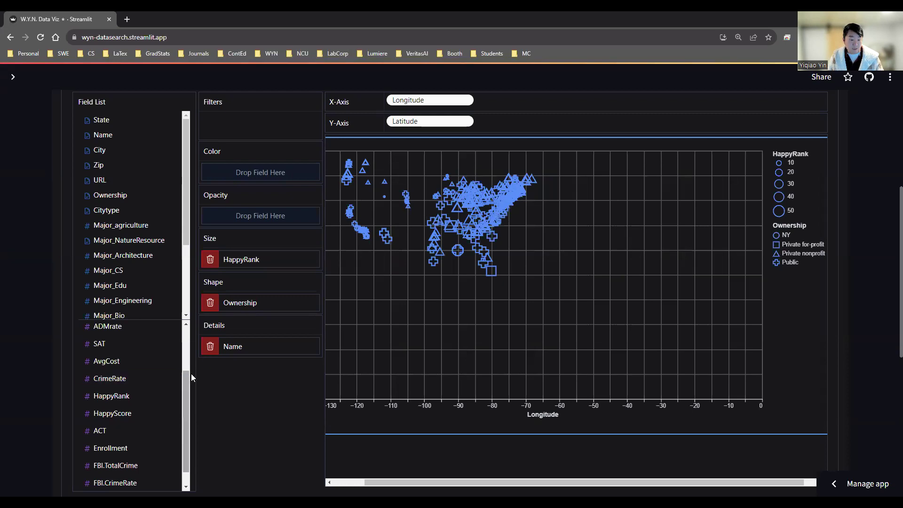
drag(99, 150, 250, 172)
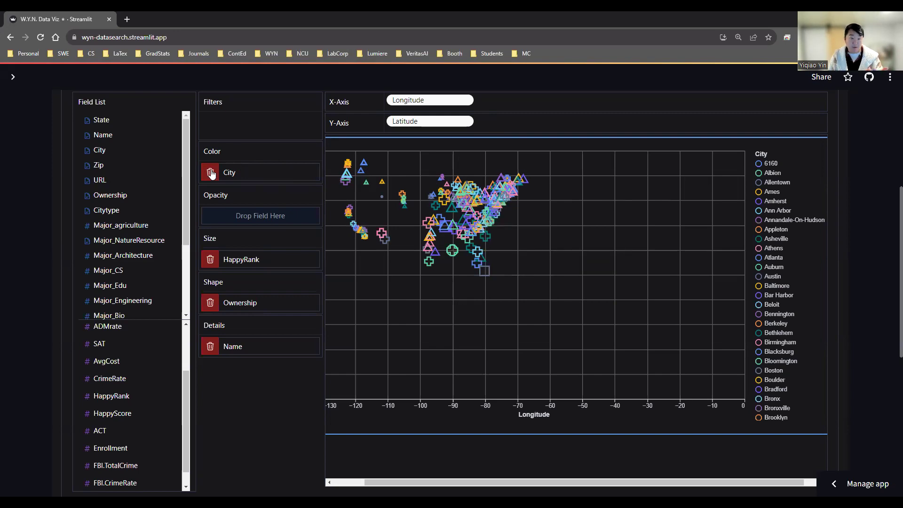
click(211, 173)
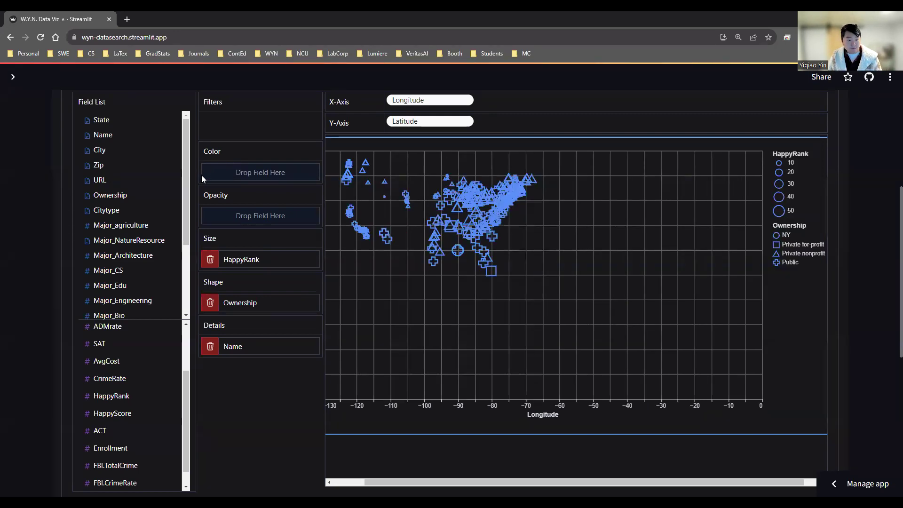
scroll(183, 191, down, 2)
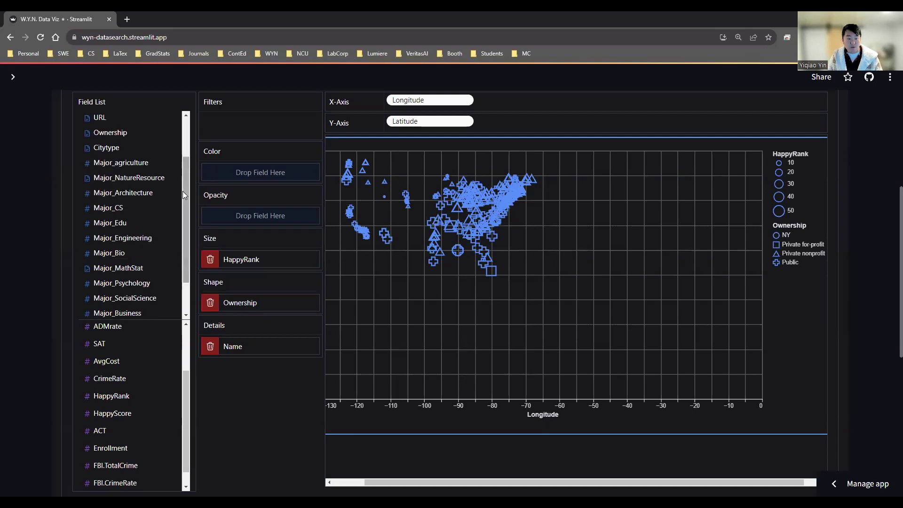
scroll(187, 362, down, 1)
scroll(187, 361, down, 1)
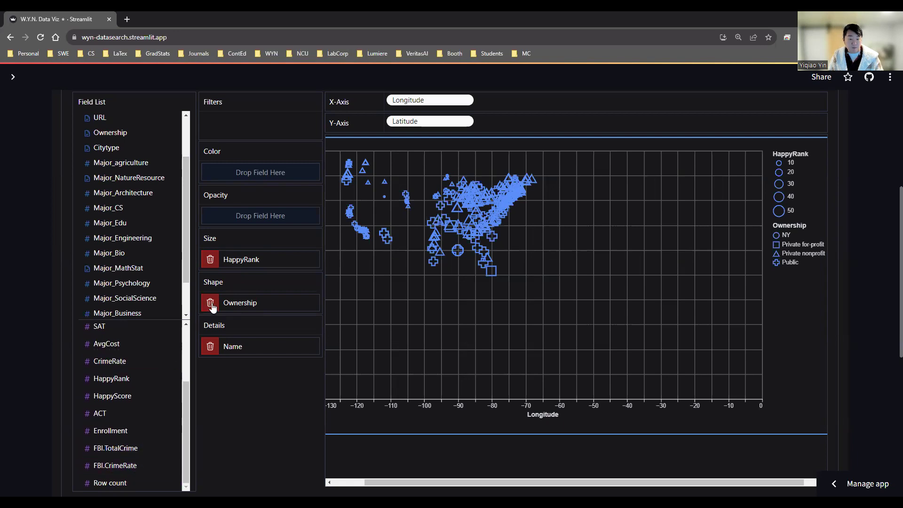
Step: Replace HappyRank with FBI.CrimeRate as the marker Size field
click(209, 259)
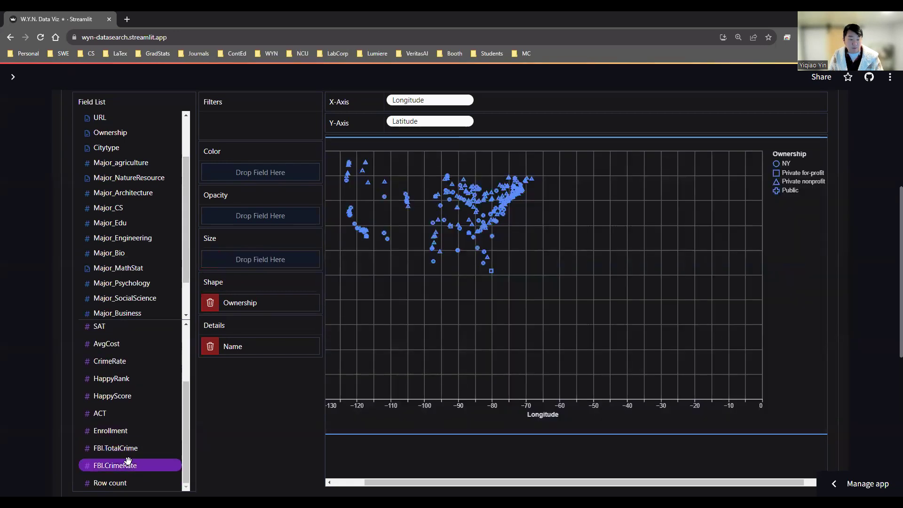
drag(128, 464, 238, 252)
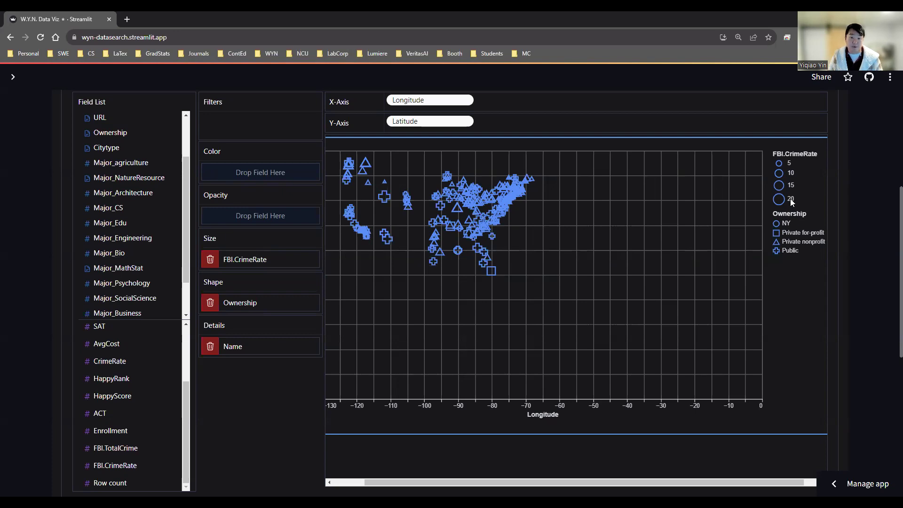
scroll(621, 282, left, 2)
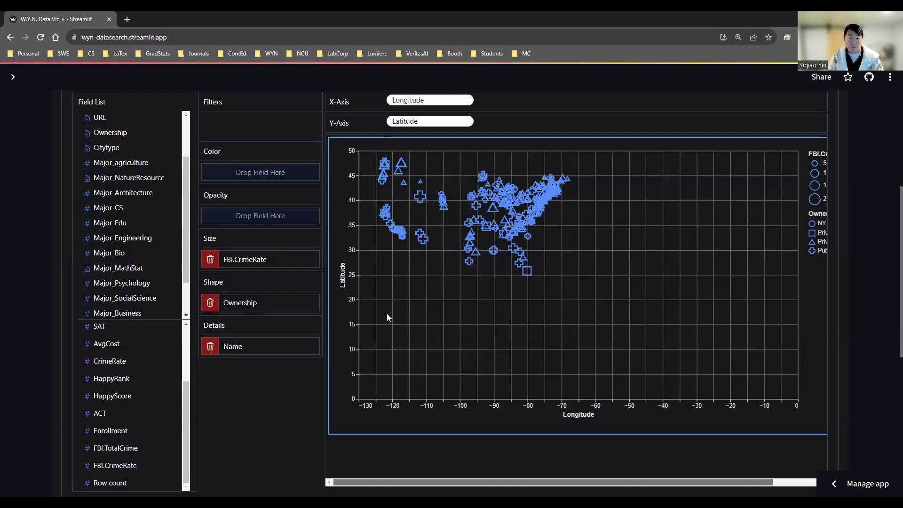
scroll(100, 321, down, 5)
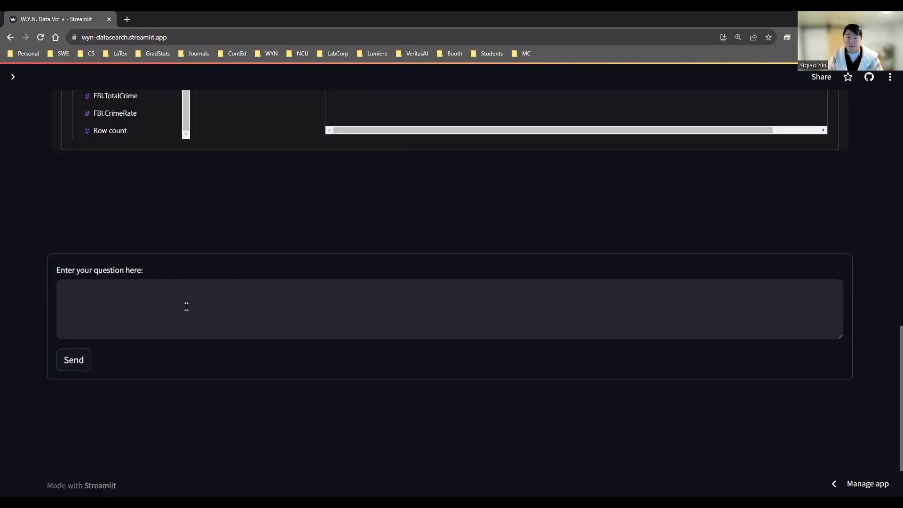
Step: Ask the chat 'What are the column names?' and highlight the returned column list
click(186, 306)
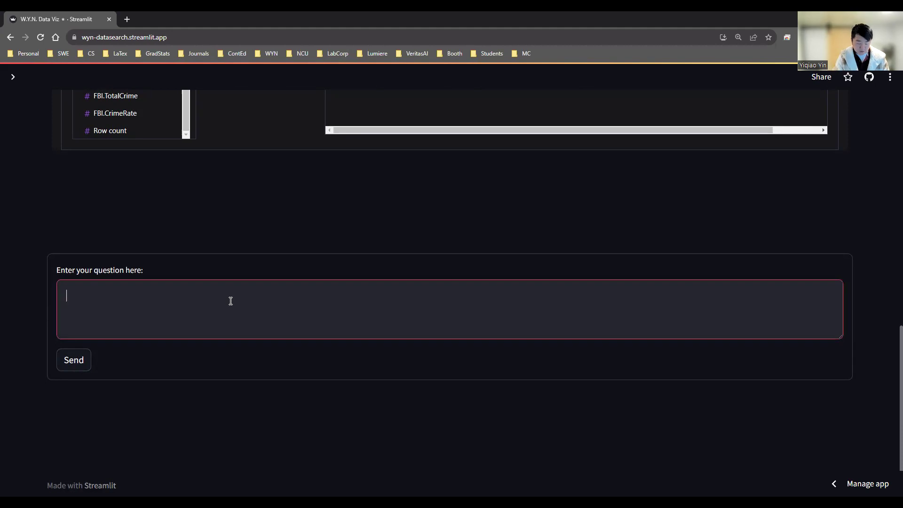
text(What are the colum)
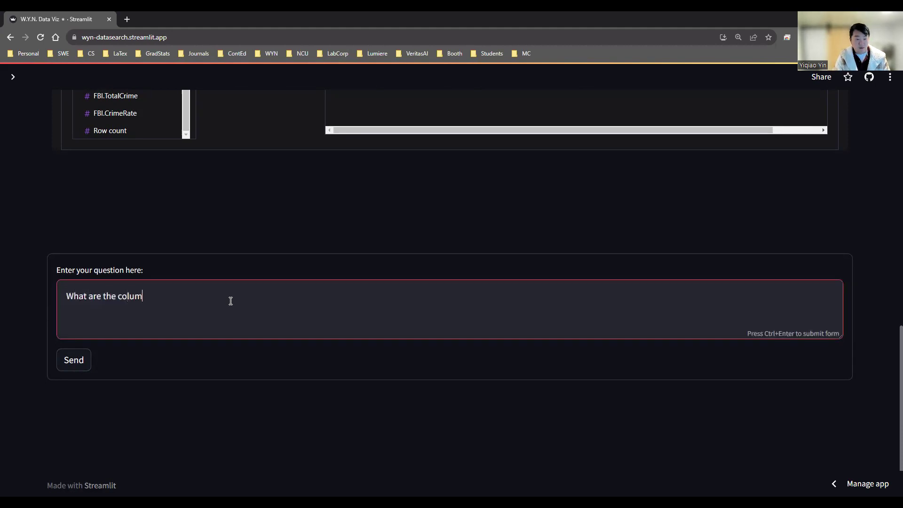
text(n names?)
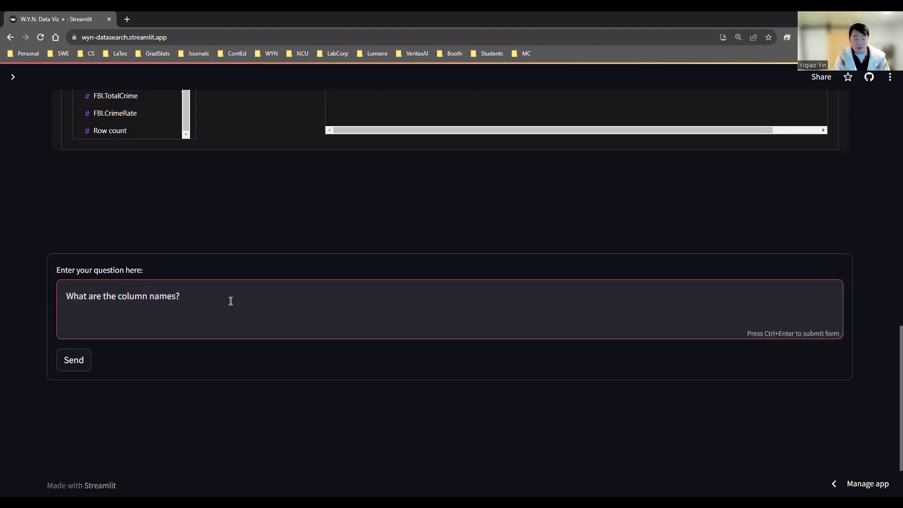
key(ctrl+Return)
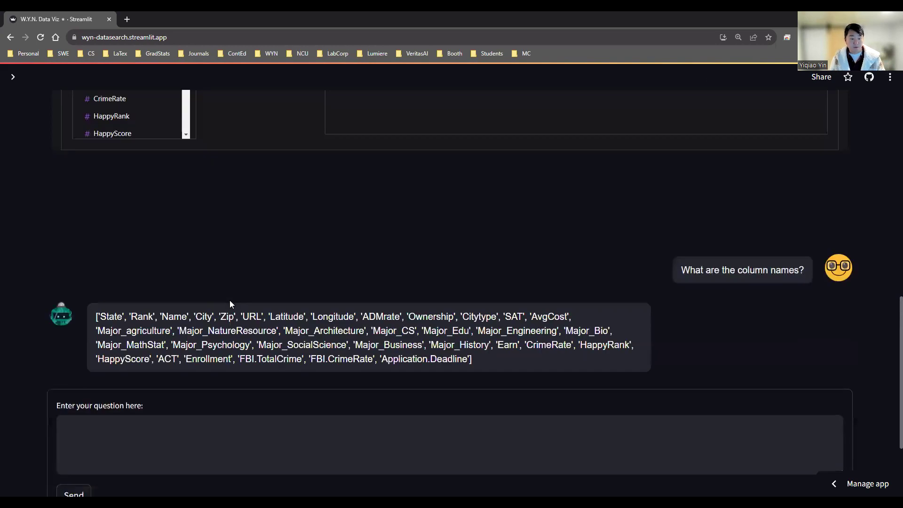
drag(140, 318, 472, 360)
click(450, 349)
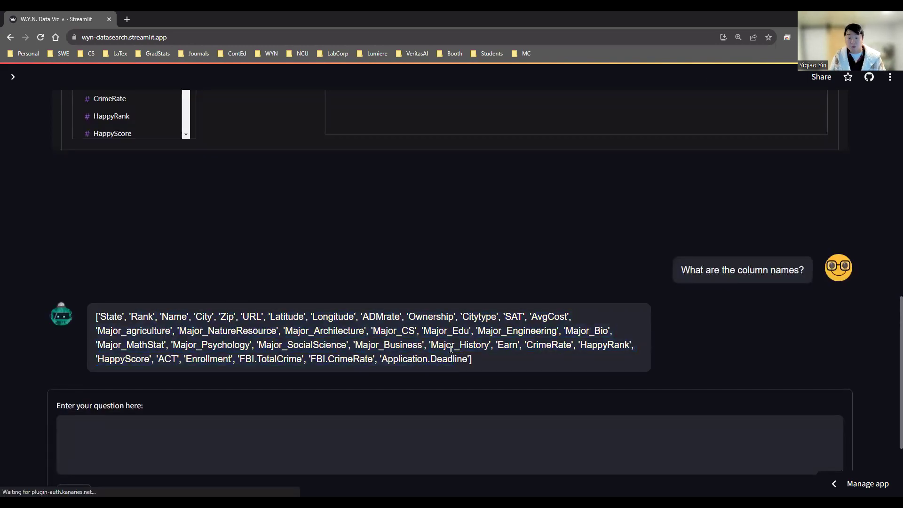
drag(188, 317, 384, 359)
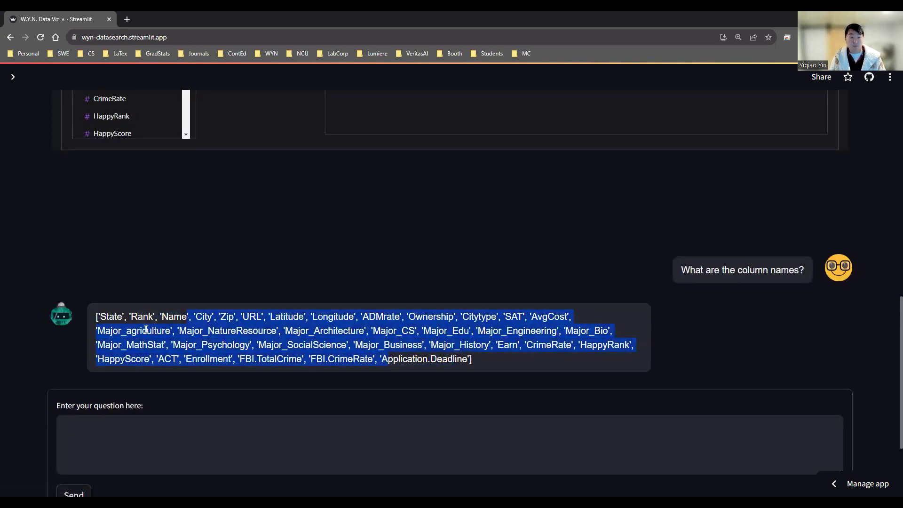
scroll(20, 285, up, 2)
scroll(16, 282, up, 5)
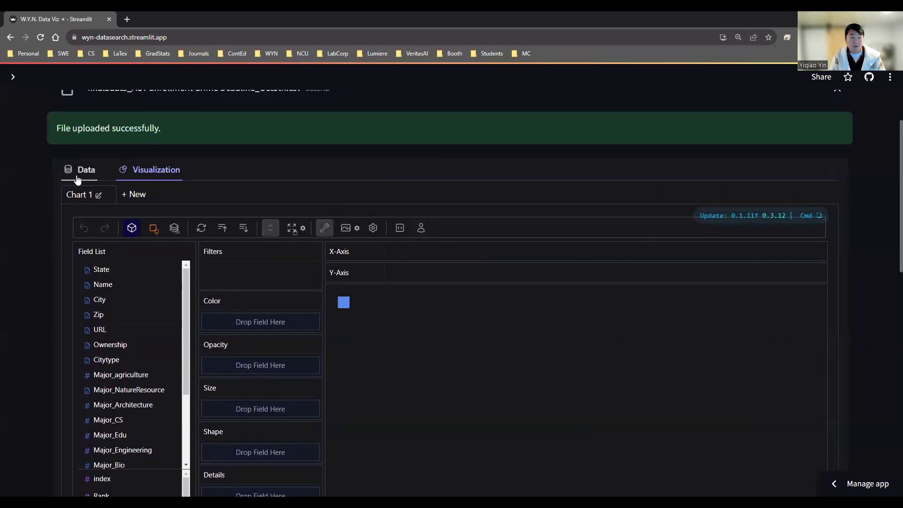
Step: Switch to the Data tab to show the 272-record university table
click(79, 170)
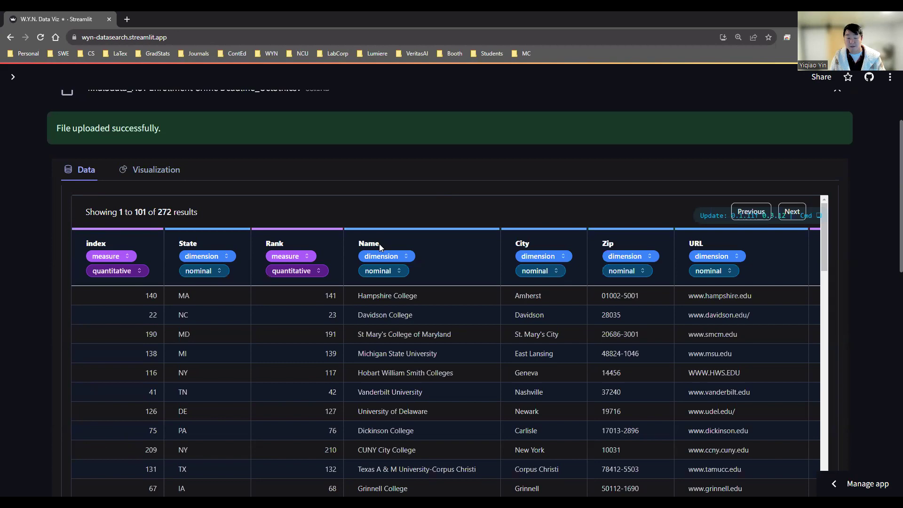
scroll(48, 271, down, 5)
scroll(50, 274, down, 3)
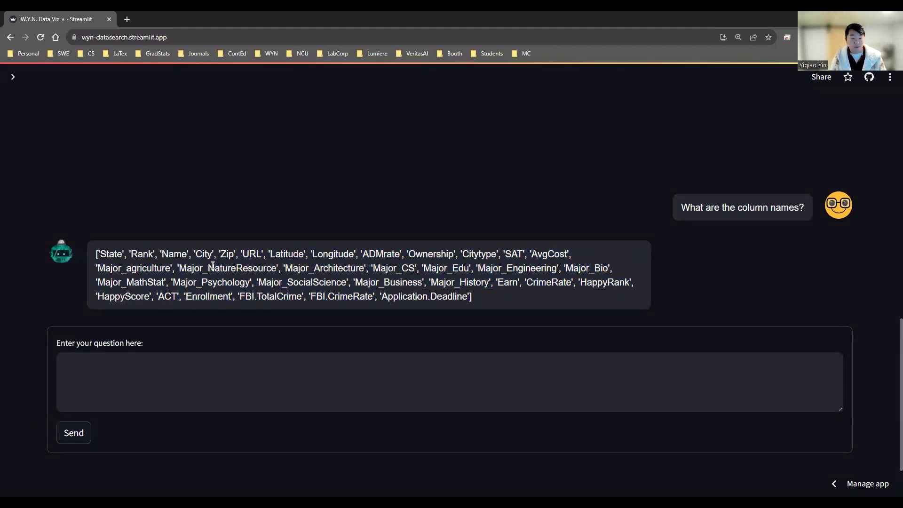
Step: Ask the chat 'What is the average of happyscore?' and get about 53.34
click(239, 369)
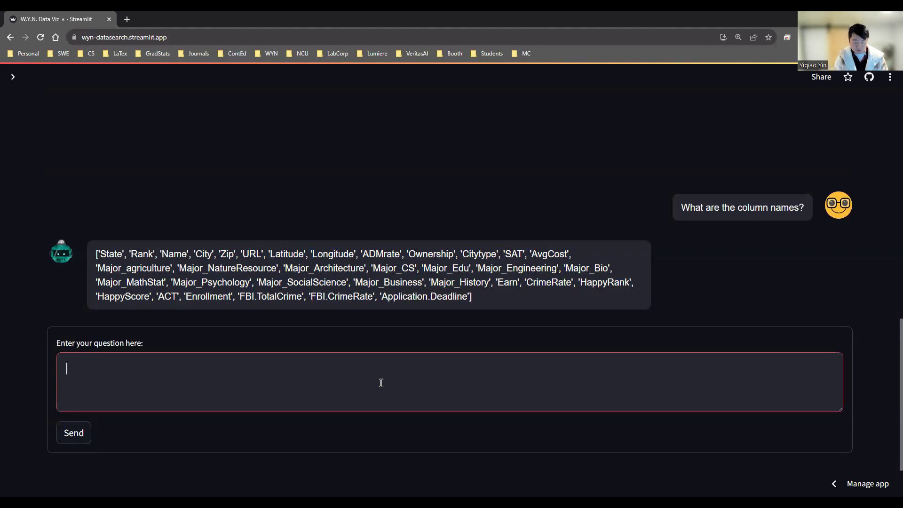
text(What is t)
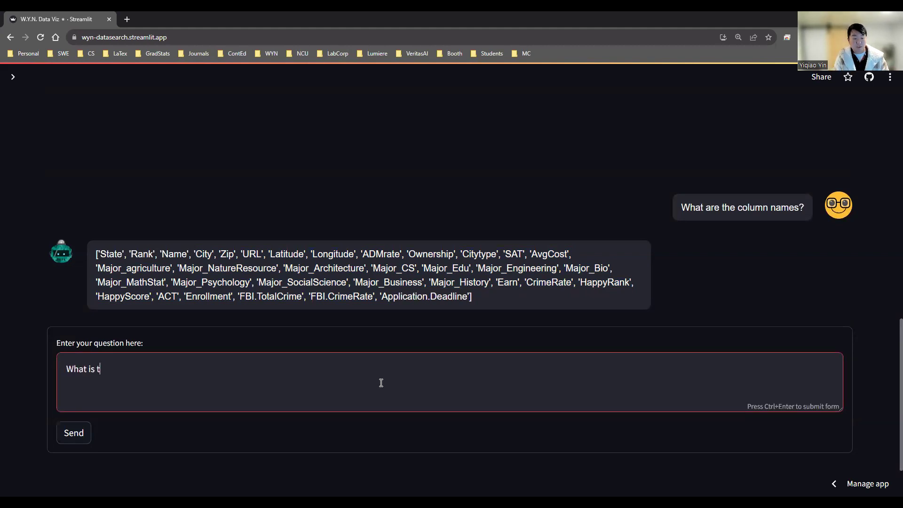
text(he average of h)
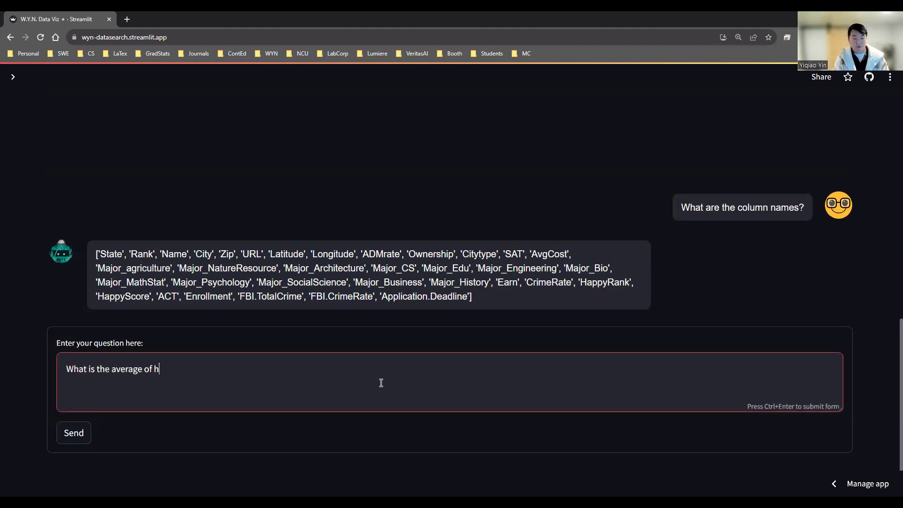
text(appyscore?)
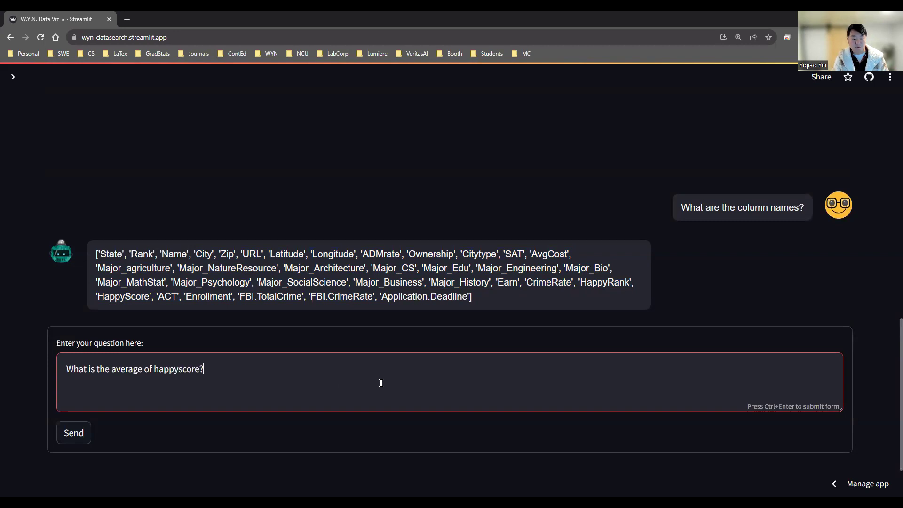
key(ctrl+Return)
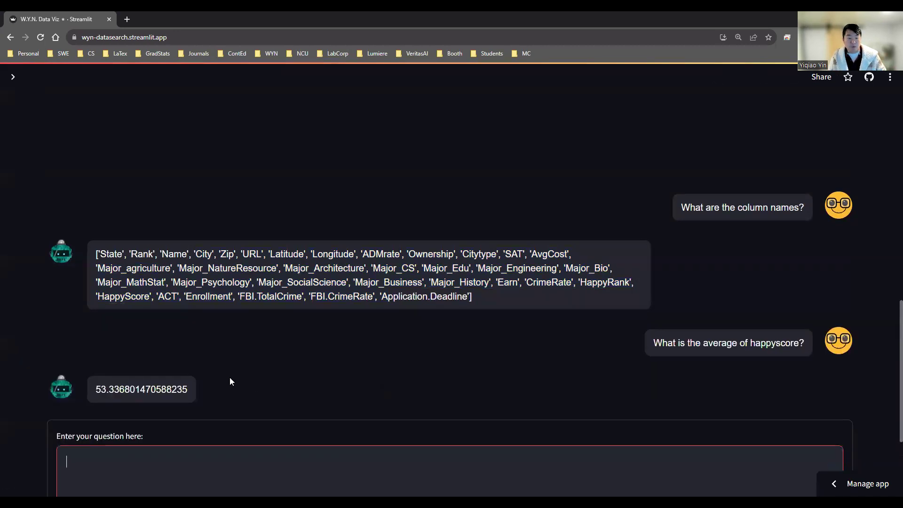